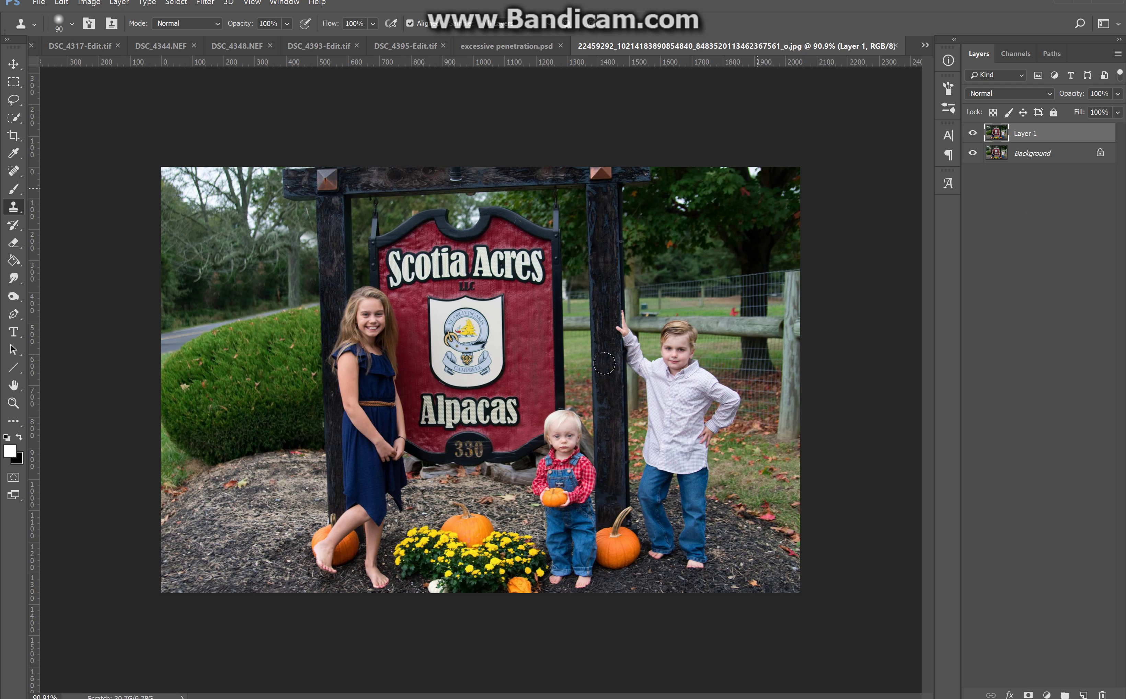
# Toggle Layer 1's visibility to compare it with the original, leaving the layer hidden.
pyautogui.click(972, 134)
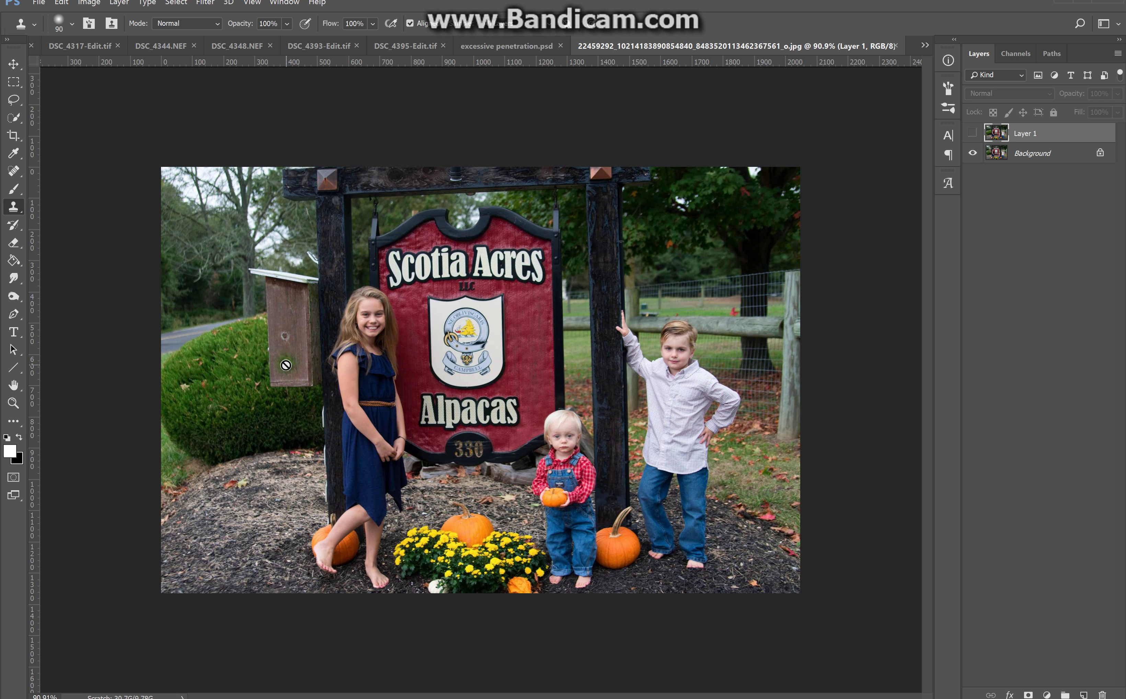
pyautogui.click(967, 134)
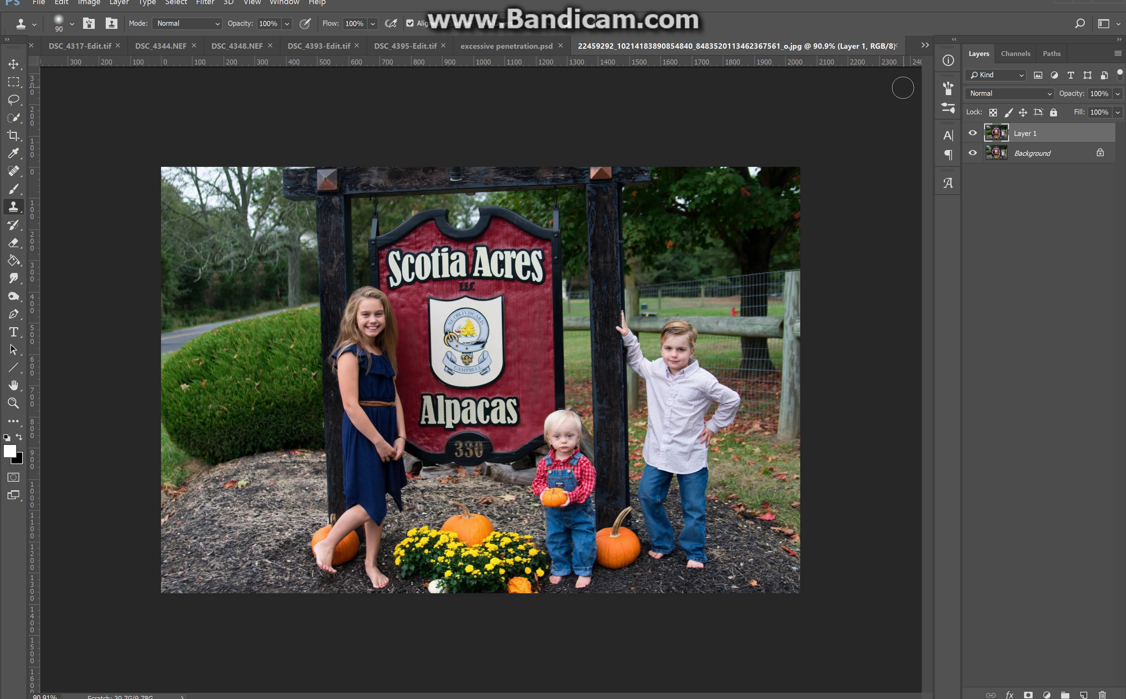
pyautogui.click(972, 133)
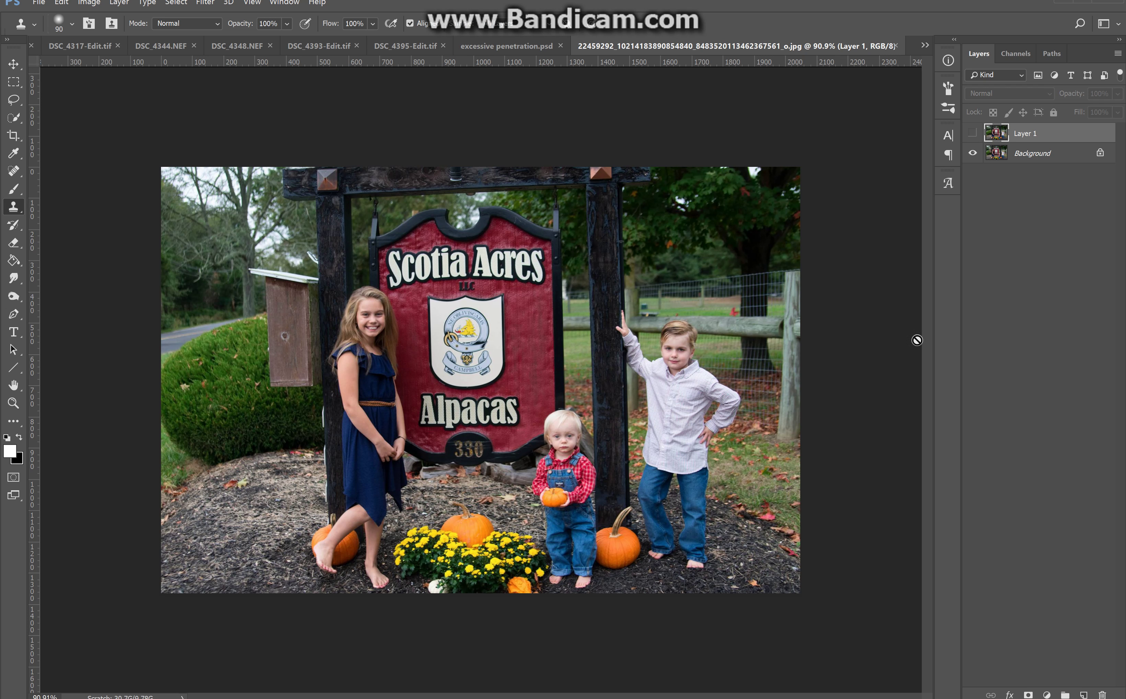
pyautogui.click(1028, 154)
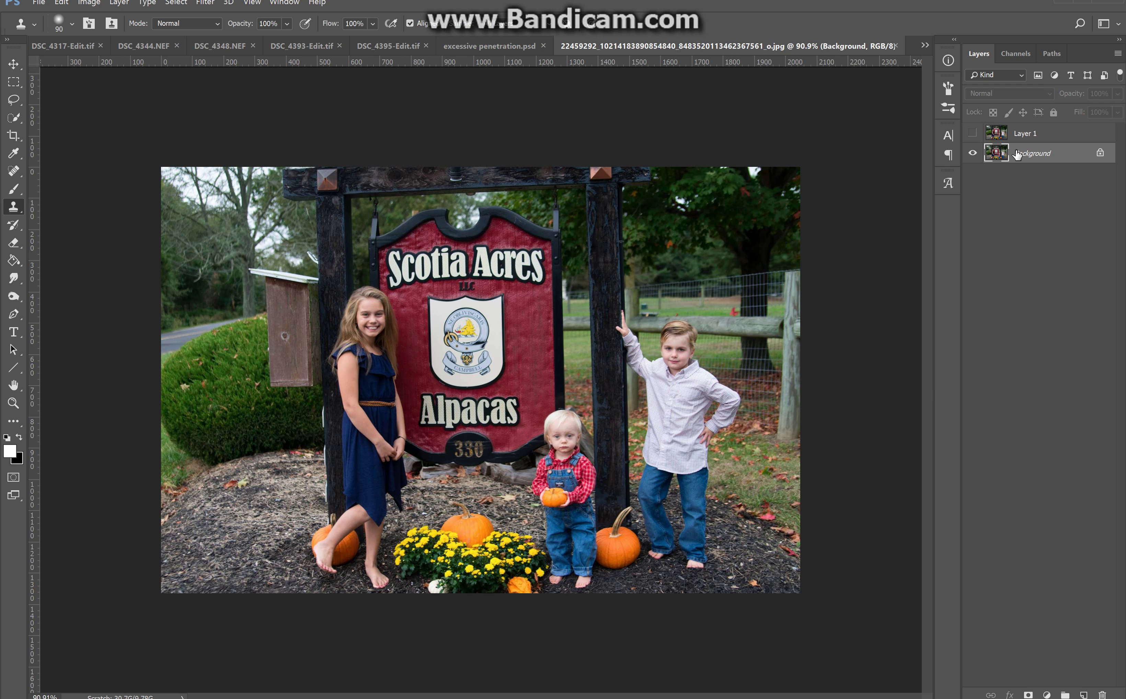
# Delete the old Layer 1 and duplicate the Background onto a fresh layer with Ctrl+J.
pyautogui.moveTo(997, 139); pyautogui.dragTo(1040, 554)
pyautogui.moveTo(997, 136); pyautogui.dragTo(1103, 694)
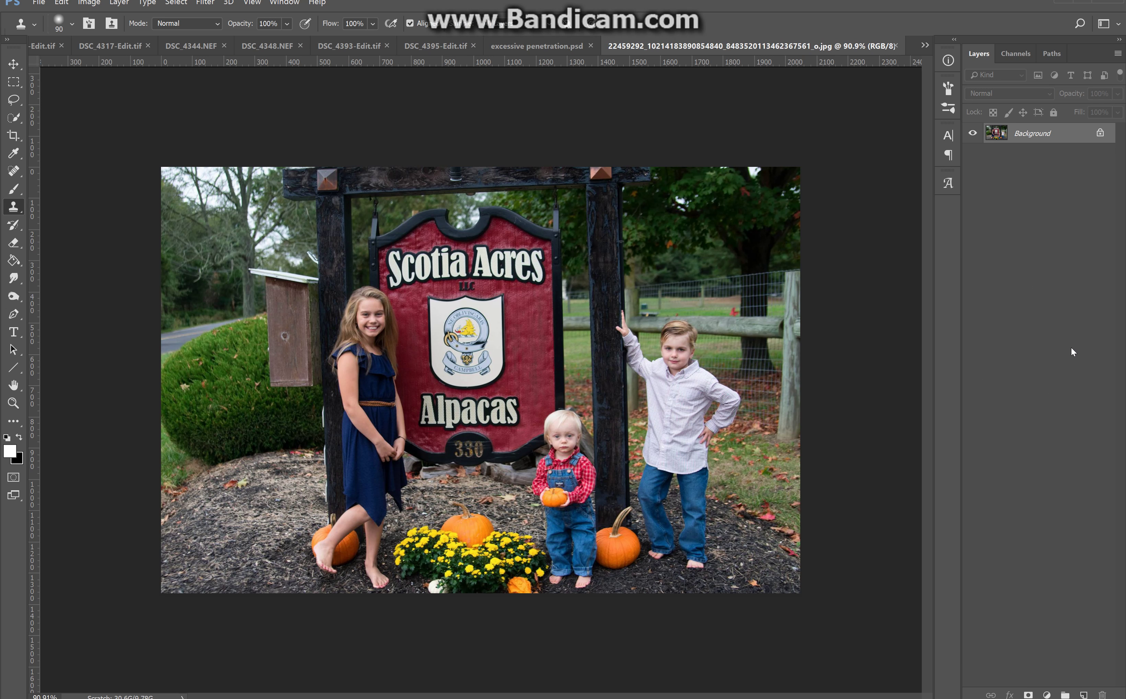
pyautogui.hotkey('ctrl', 'j')
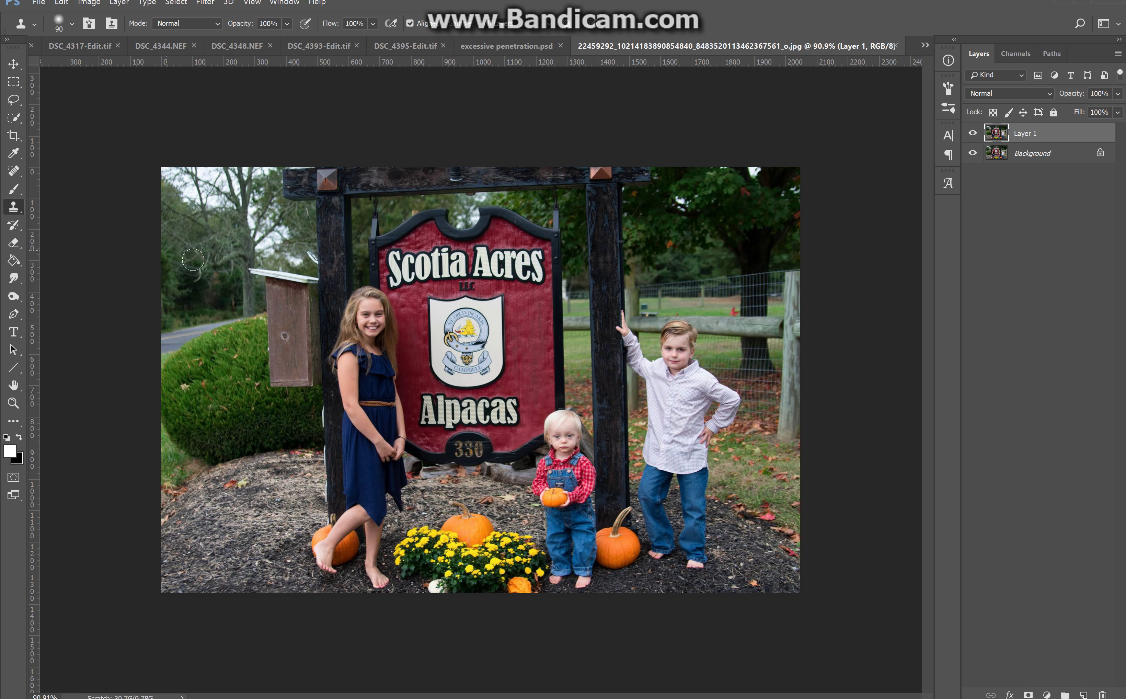
# Try a few Clone Stamp dabs on the birdhouse roof and post, undoing the stray one.
pyautogui.click(261, 276)
pyautogui.click(262, 277)
pyautogui.click(332, 458)
pyautogui.hotkey('ctrl', 'z')
pyautogui.click(18, 316)
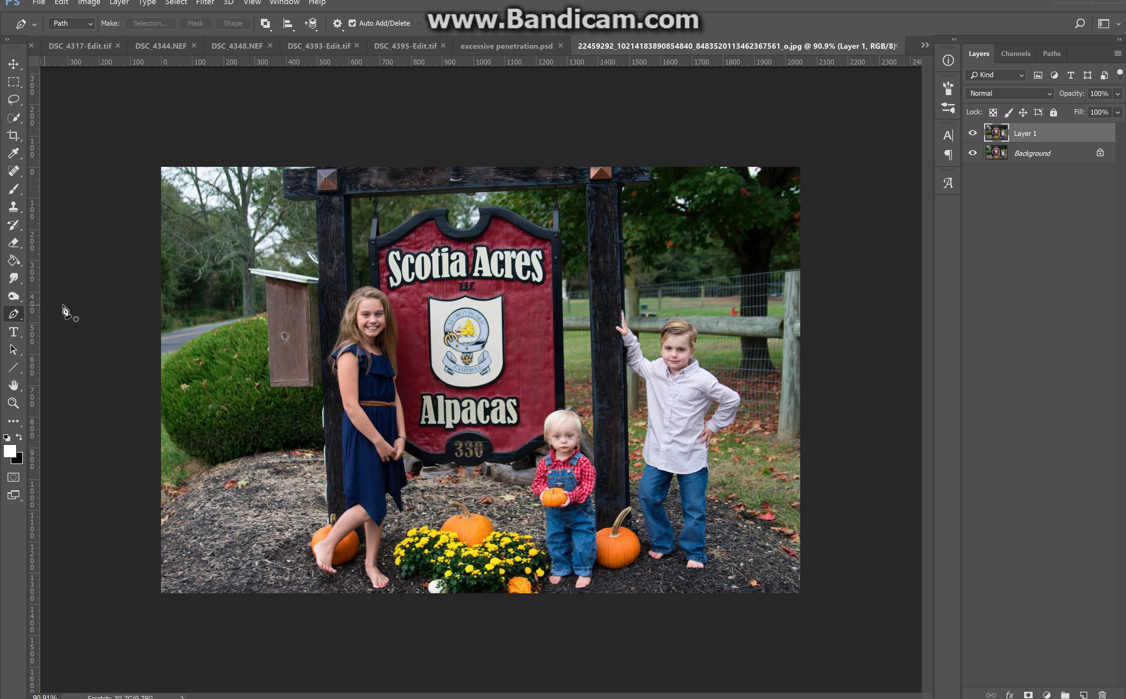
# Zoom in and start a pen path at the post top and down its left edge.
pyautogui.hotkey('ctrl', '+')
pyautogui.moveTo(259, 268); pyautogui.dragTo(384, 443)
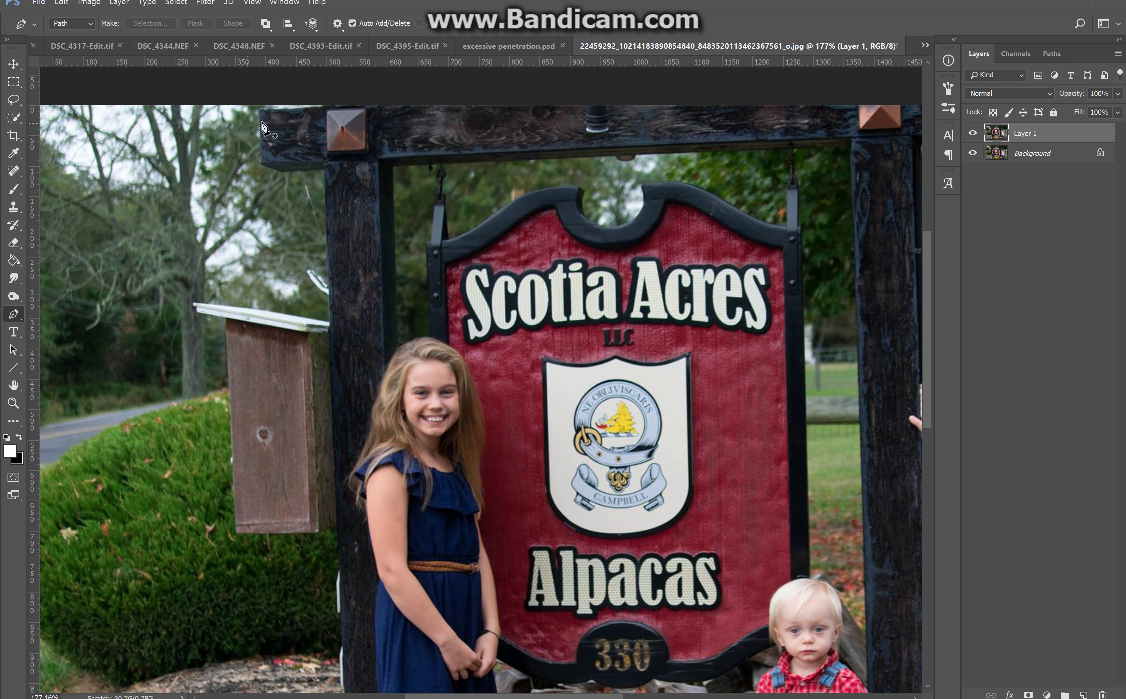
pyautogui.click(324, 170)
pyautogui.moveTo(408, 375); pyautogui.dragTo(410, 241)
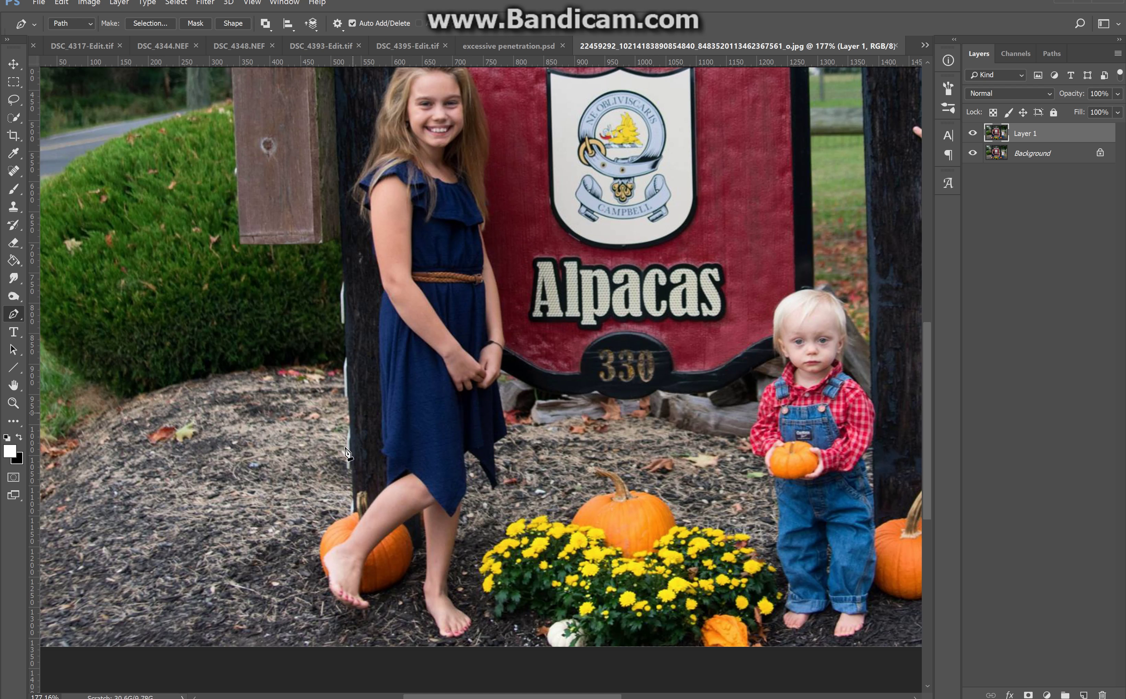
pyautogui.click(353, 492)
# Extend the path around the photo's left side and close it back at the post top.
pyautogui.scroll(-4, 353, 492)
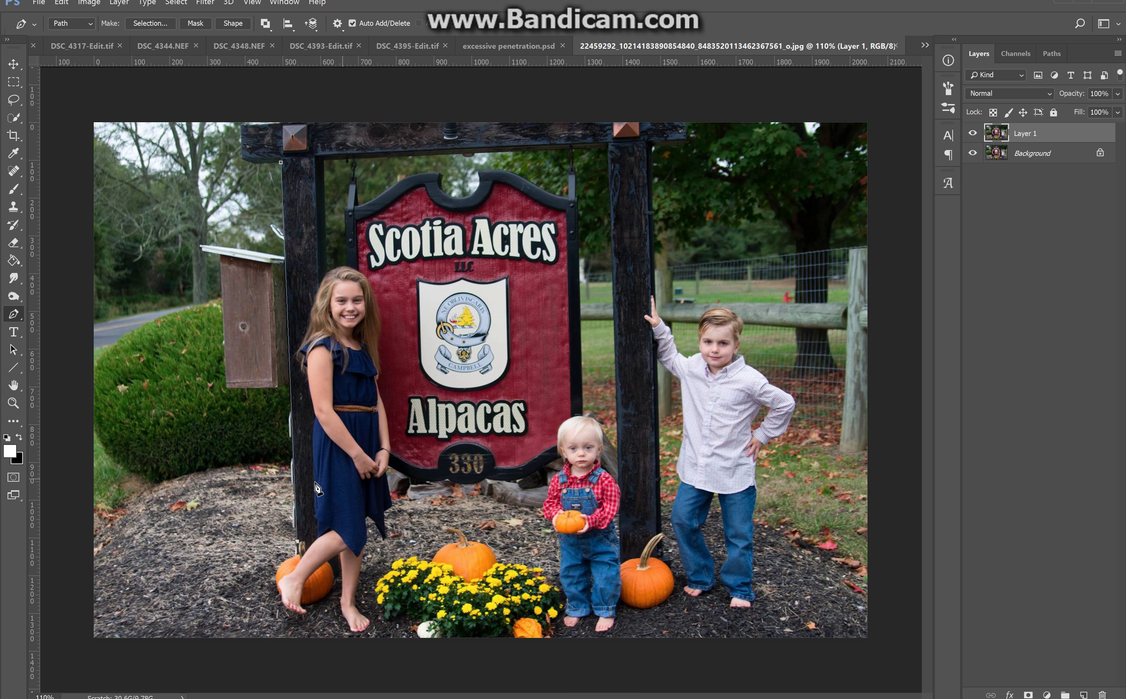
pyautogui.click(79, 552)
pyautogui.click(81, 159)
pyautogui.click(233, 160)
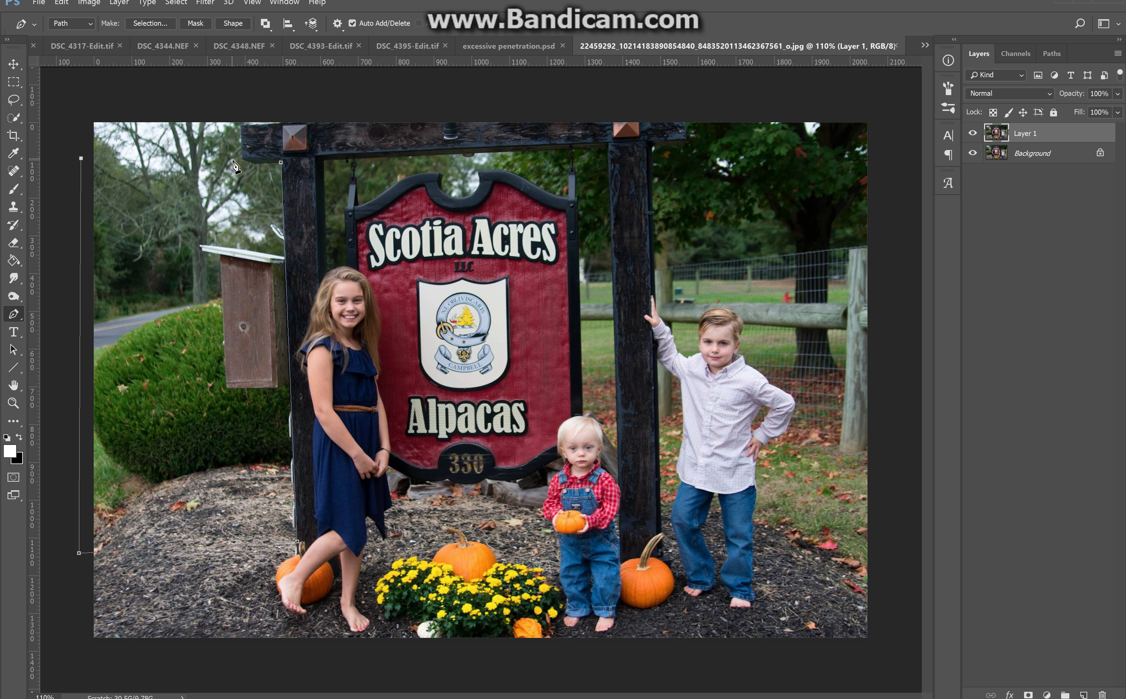
pyautogui.click(256, 165)
pyautogui.click(280, 163)
pyautogui.rightClick(197, 210)
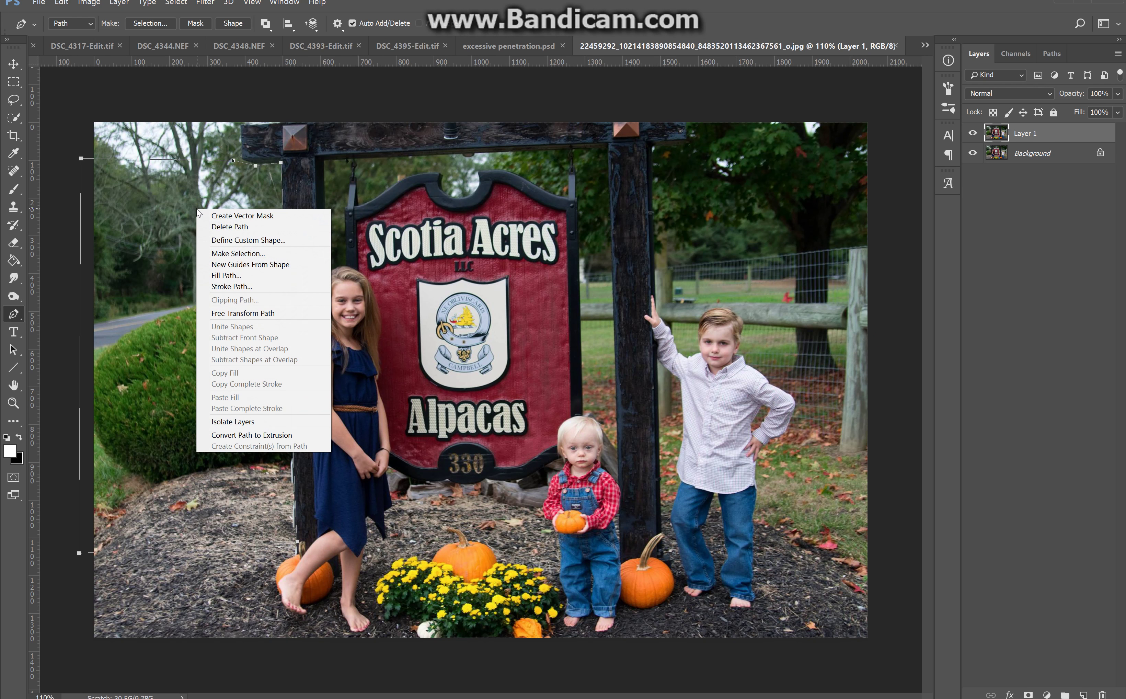
# Convert the closed path into a selection with a 1-pixel feather radius.
pyautogui.click(225, 252)
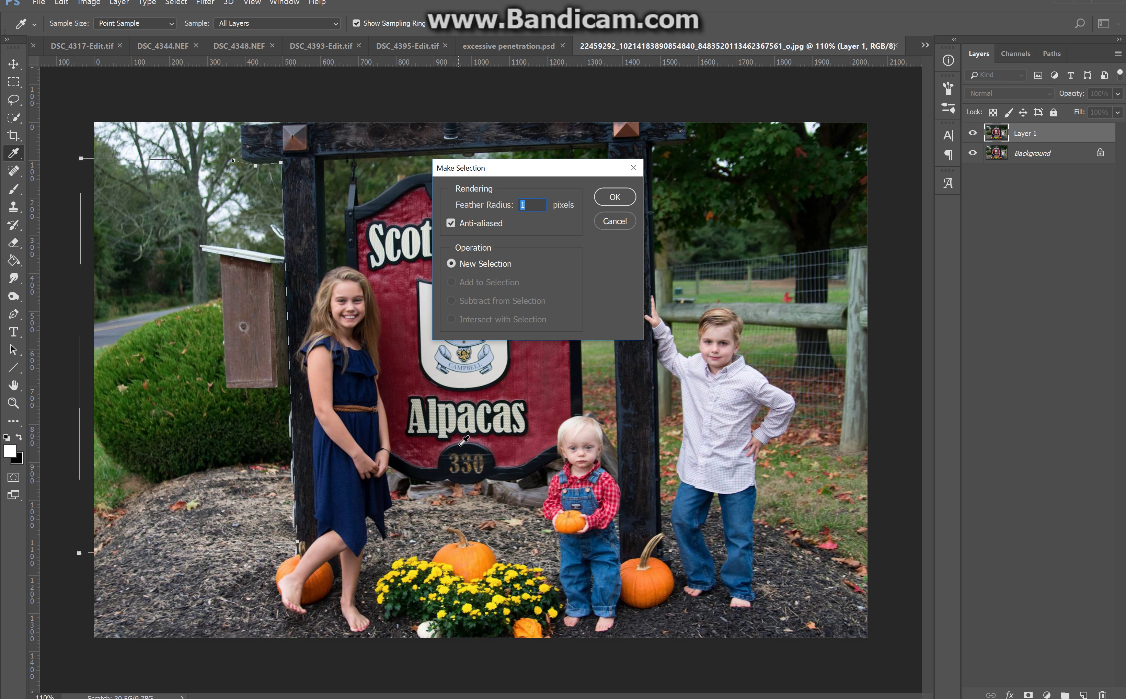
pyautogui.click(608, 204)
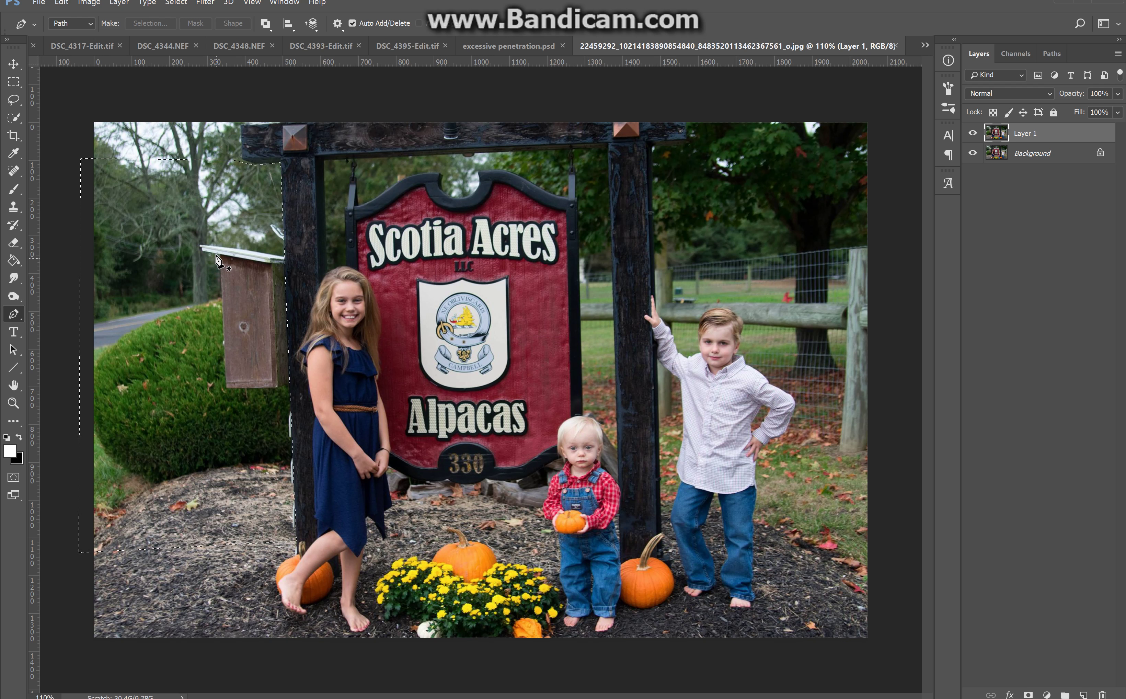
pyautogui.click(13, 207)
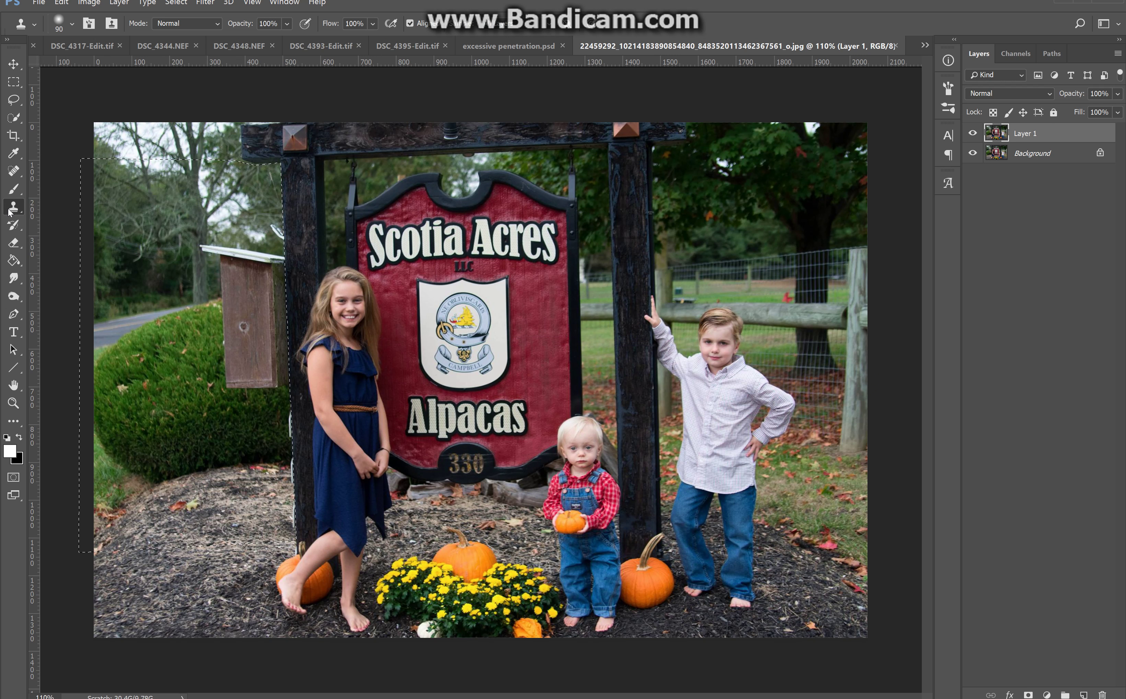
# Clone-stamp background over the birdhouse, undoing the first stroke and setting a new source point.
pyautogui.click(244, 334)
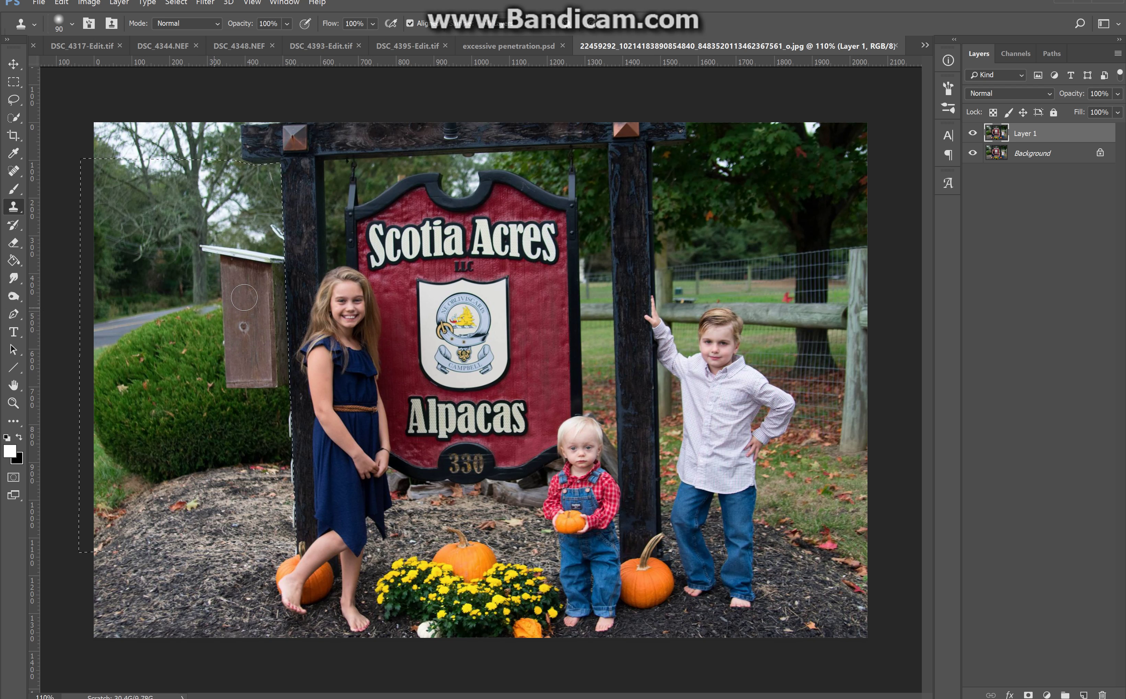
pyautogui.hotkey('ctrl', 'z')
pyautogui.click(253, 180)
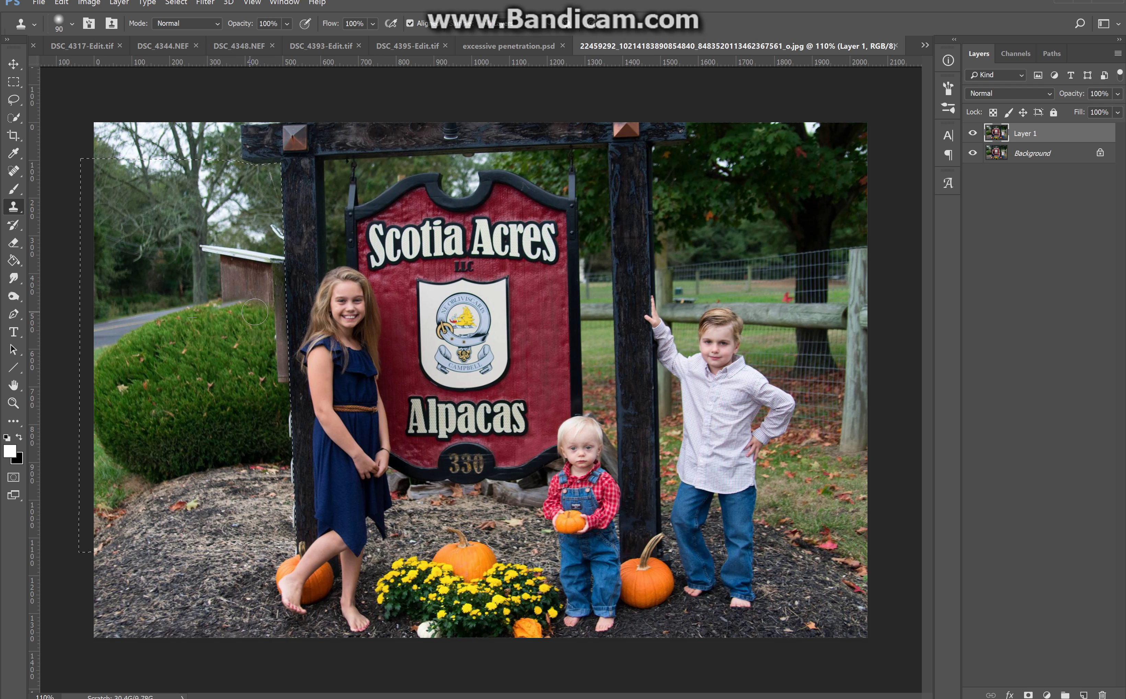
pyautogui.keyDown('alt'); pyautogui.click(204, 376); pyautogui.keyUp('alt')
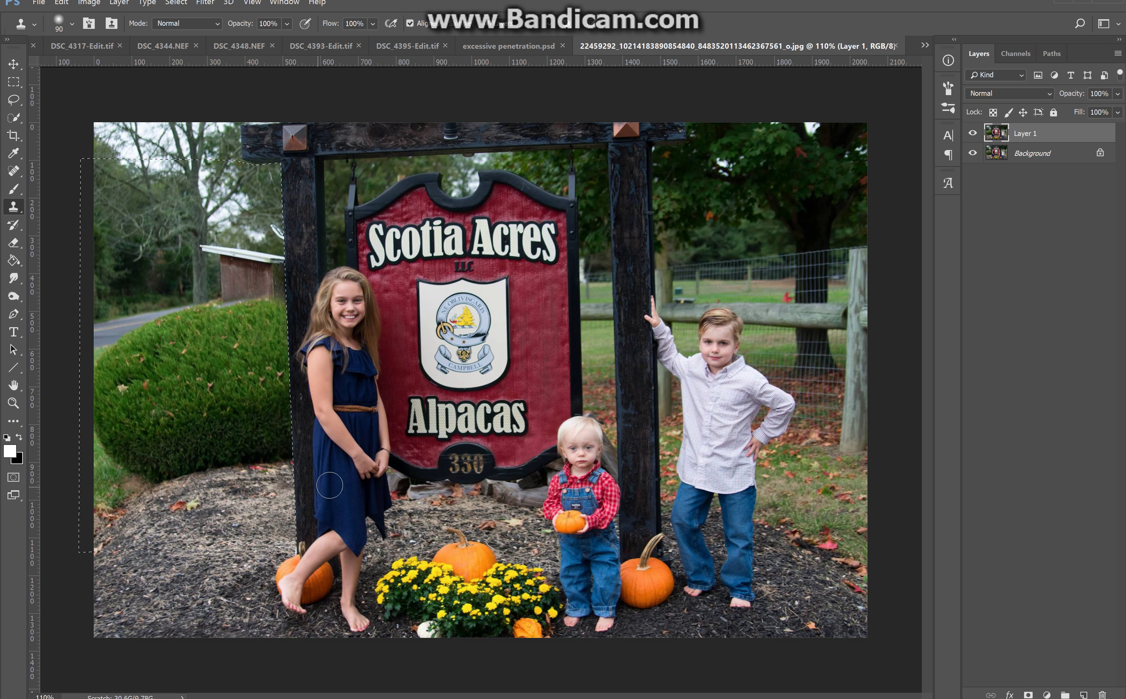
# Clone hedge and trees over the leftover birdhouse, trunk blotch and post edge, undoing the stray stroke by the shield.
pyautogui.moveTo(490, 357); pyautogui.dragTo(504, 365)
pyautogui.hotkey('ctrl', 'z')
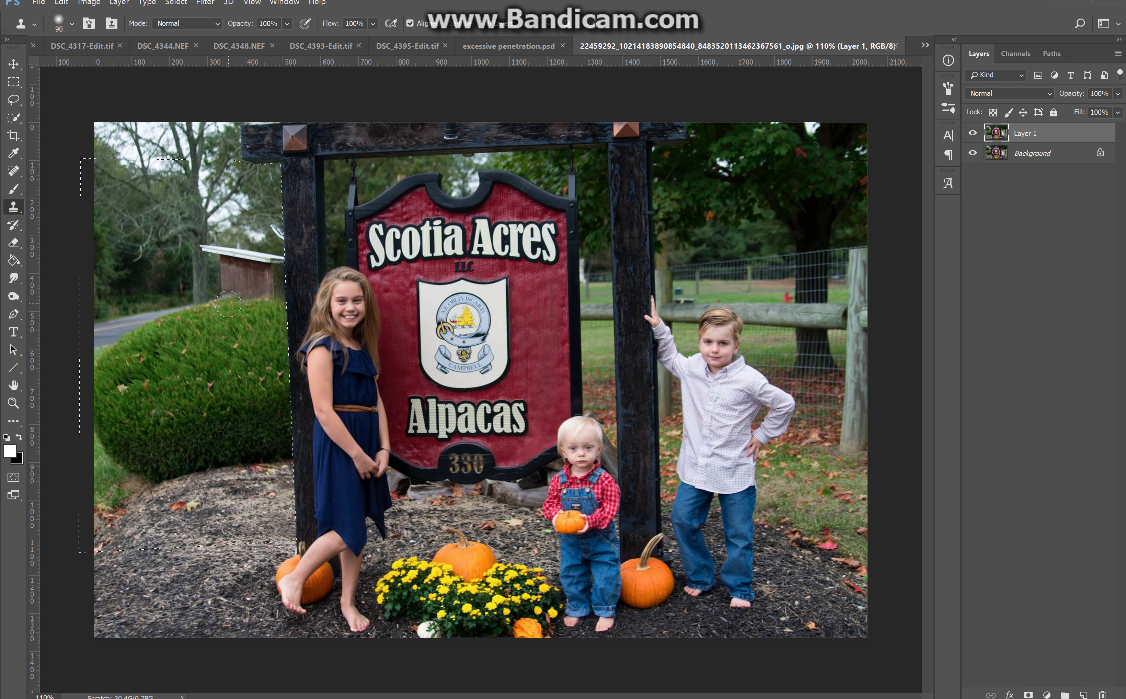
pyautogui.moveTo(237, 305); pyautogui.dragTo(250, 303)
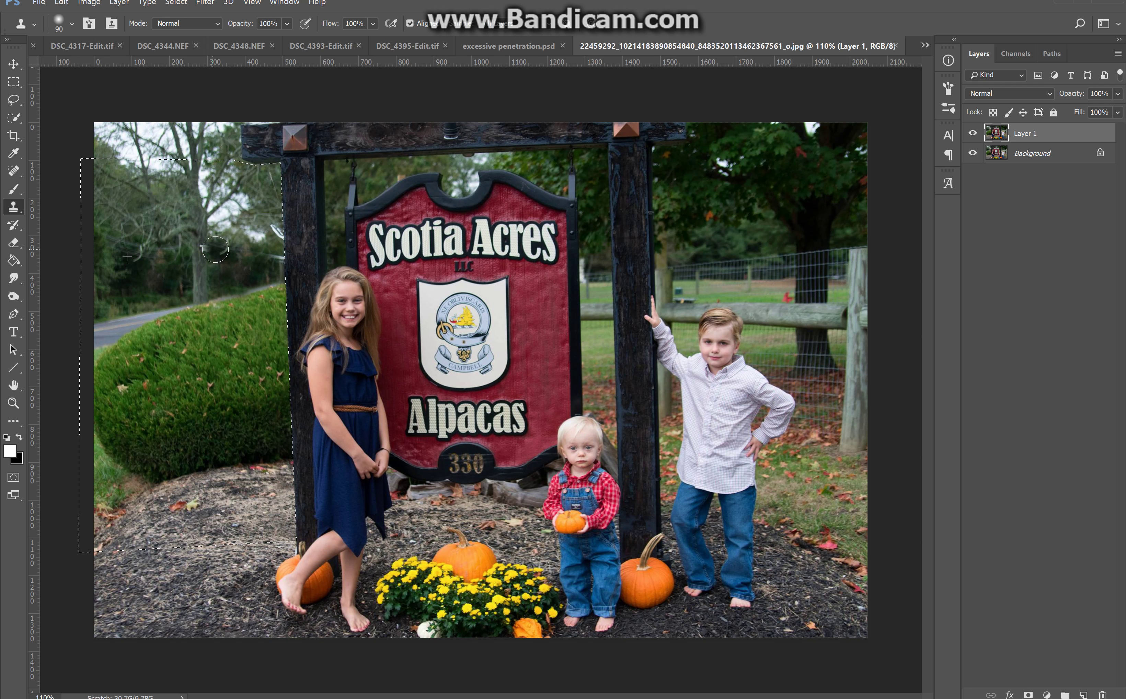
pyautogui.moveTo(208, 248); pyautogui.dragTo(204, 246)
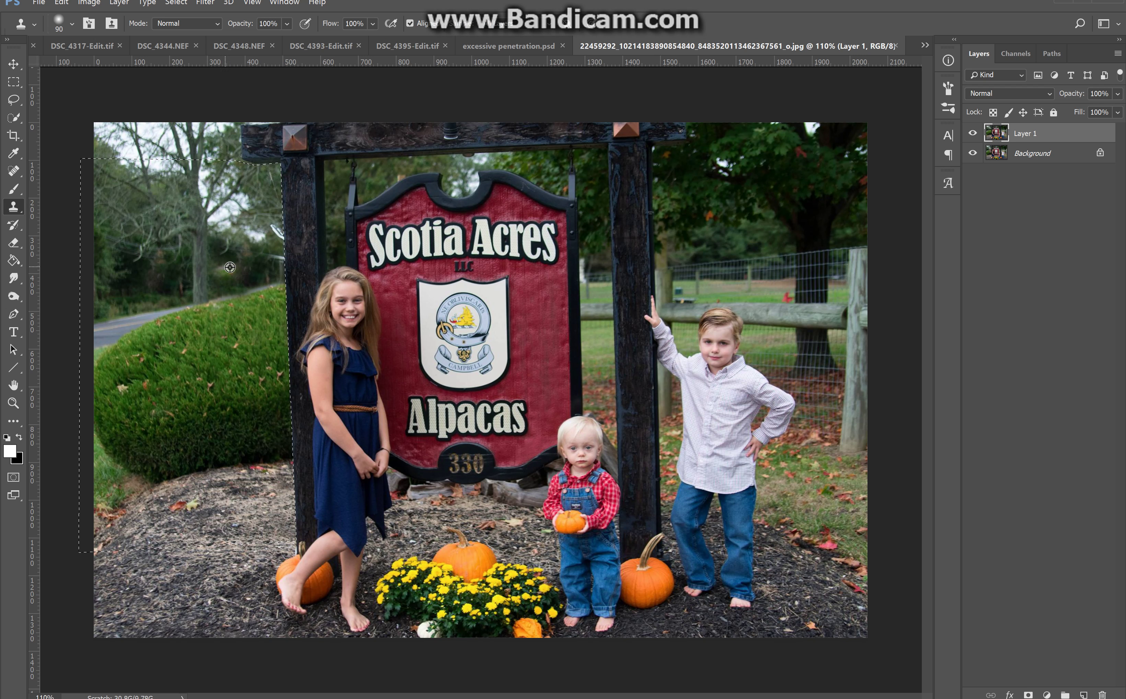
pyautogui.moveTo(270, 268)
pyautogui.mouseDown()
pyautogui.moveTo(280, 266)
pyautogui.moveTo(275, 235)
pyautogui.mouseUp()
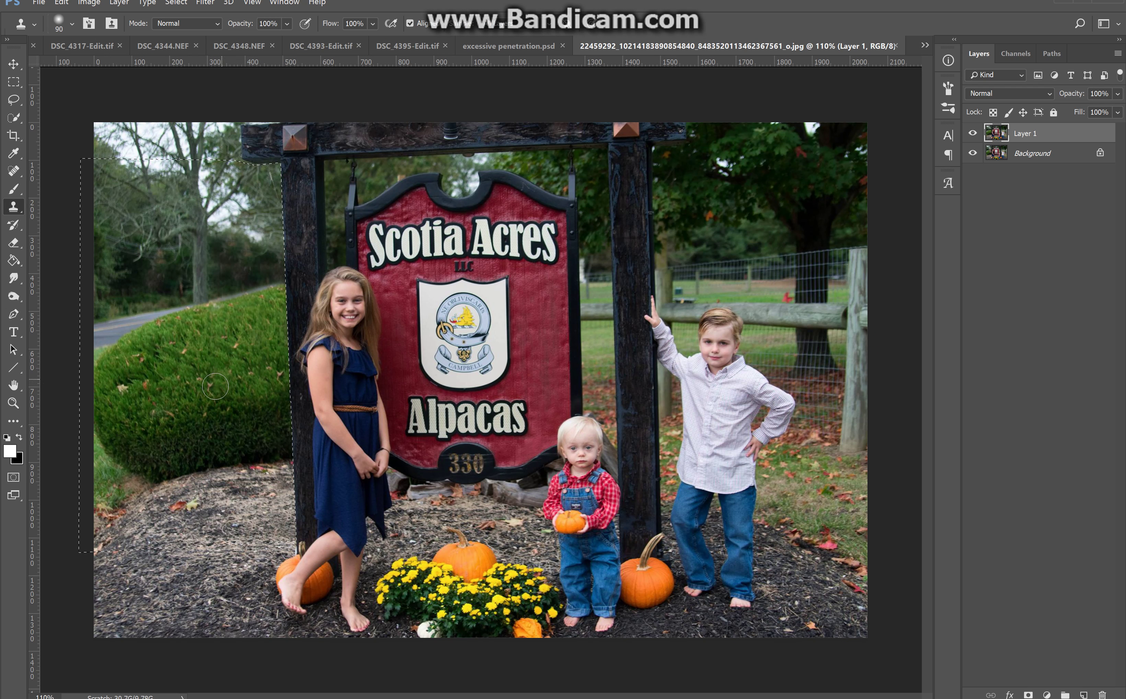
pyautogui.keyDown('alt'); pyautogui.click(257, 334); pyautogui.keyUp('alt')
pyautogui.moveTo(261, 345)
pyautogui.mouseDown()
pyautogui.moveTo(245, 332)
pyautogui.moveTo(219, 373)
pyautogui.mouseUp()
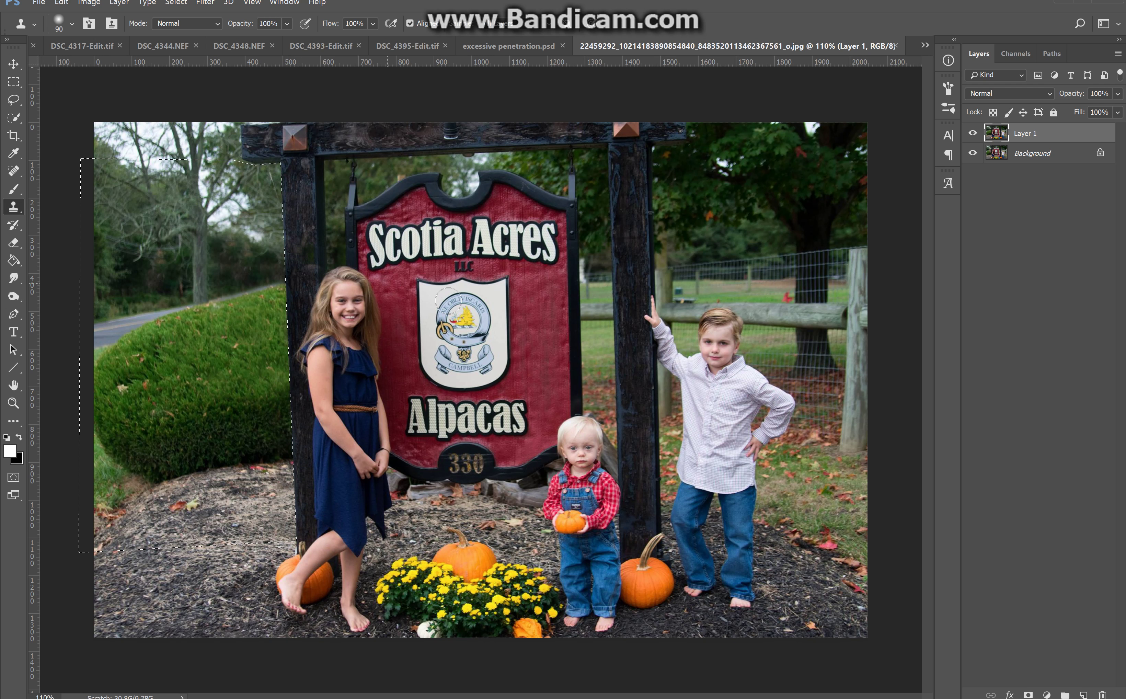
# Deselect, zoom out, and toggle Layer 1 off and on, ending with the retouch visible.
pyautogui.hotkey('ctrl', 'd')
pyautogui.scroll(-2, 231, 393)
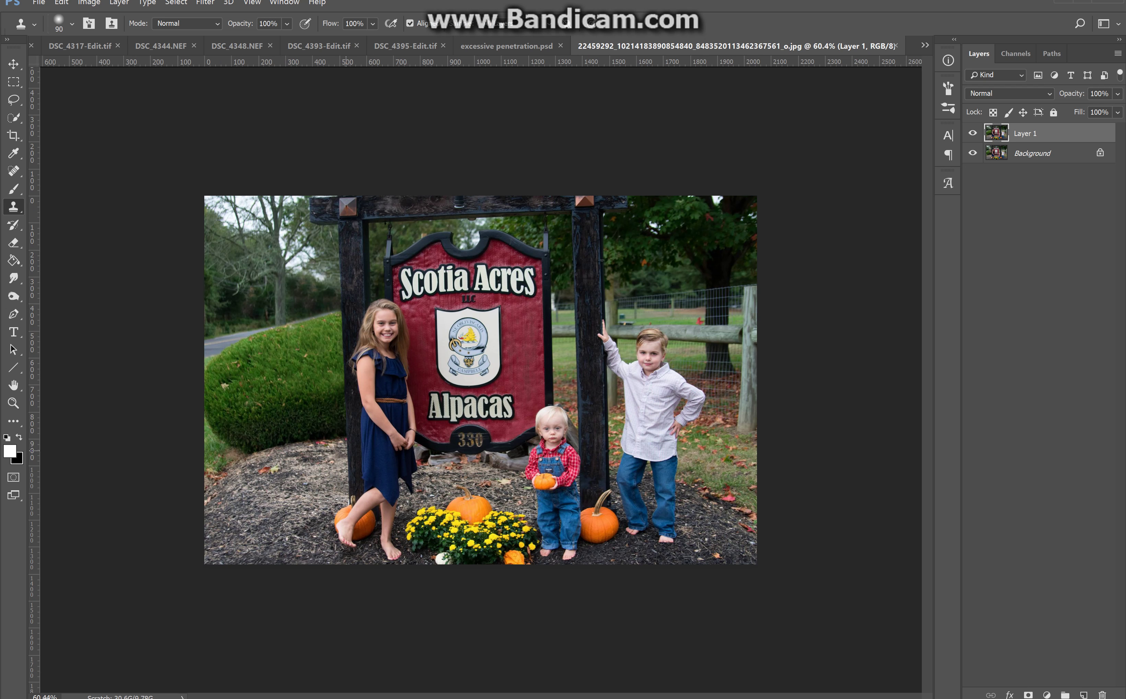
pyautogui.scroll(-1, 406, 457)
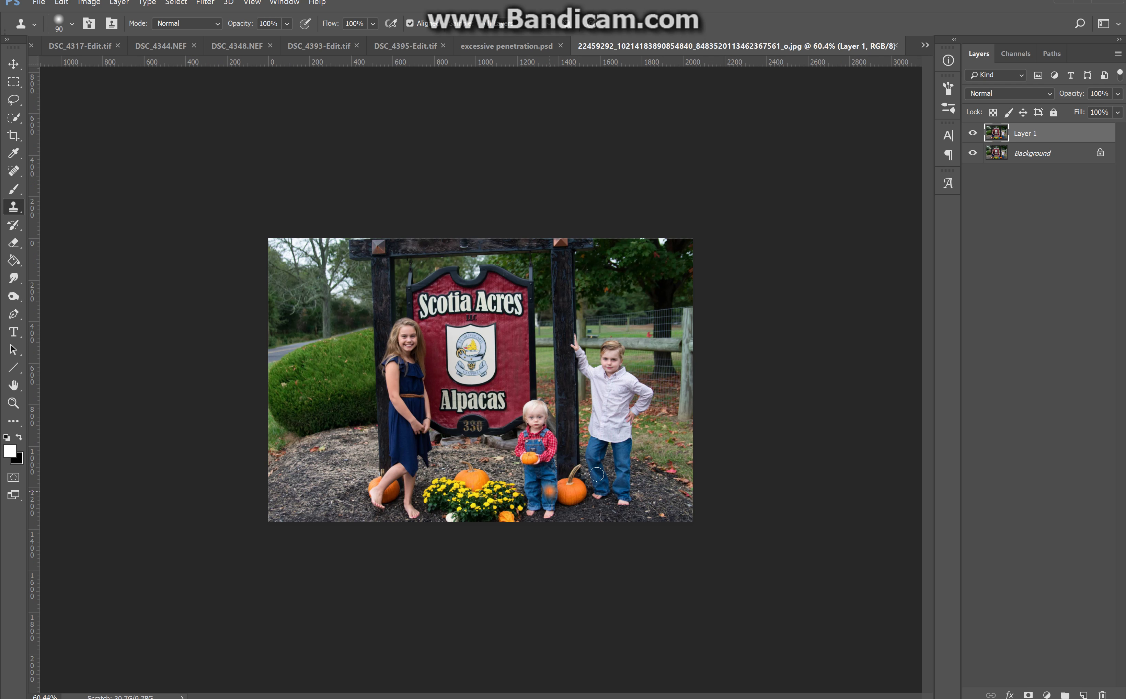
pyautogui.click(973, 134)
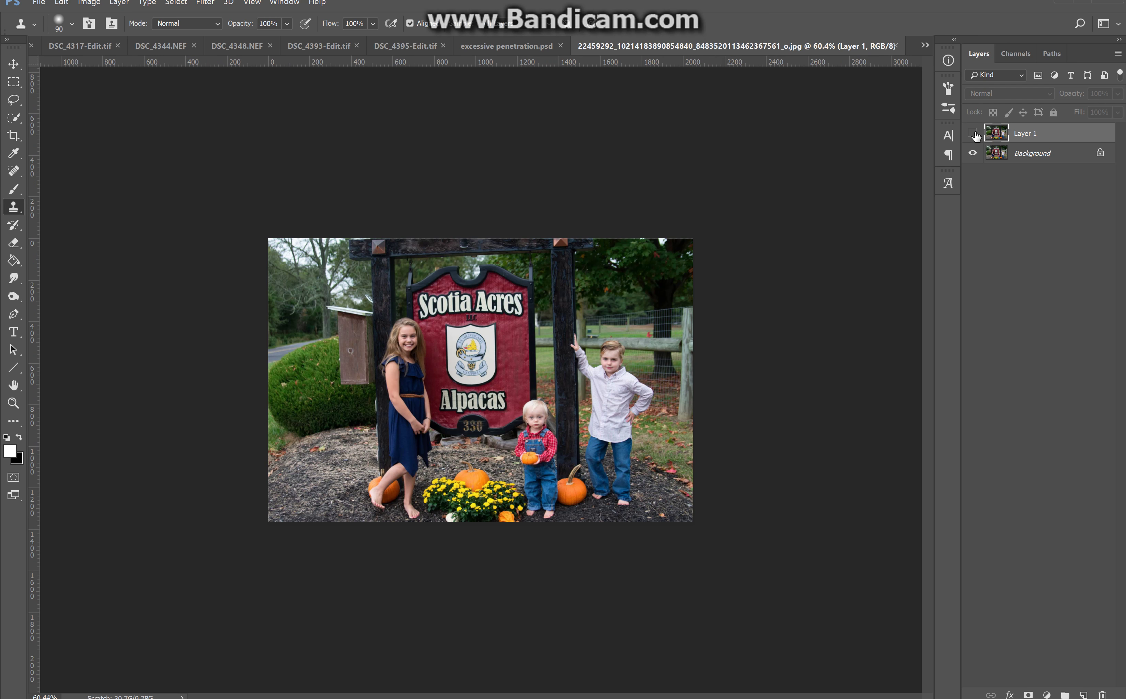
pyautogui.click(973, 134)
pyautogui.click(973, 133)
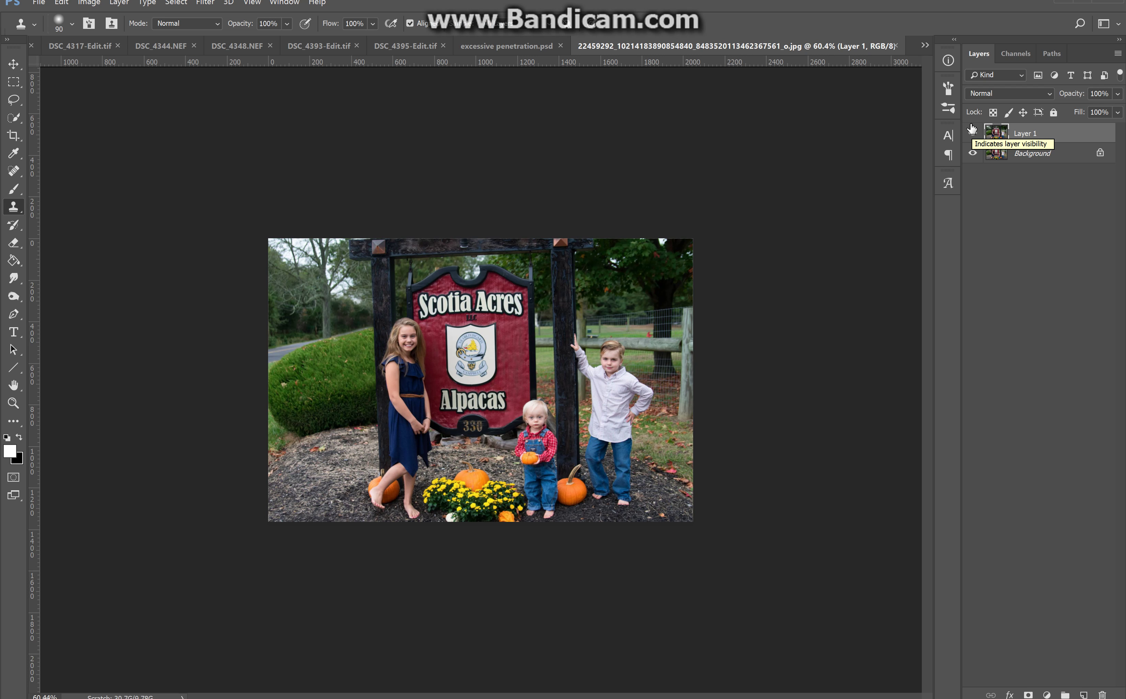
pyautogui.click(973, 132)
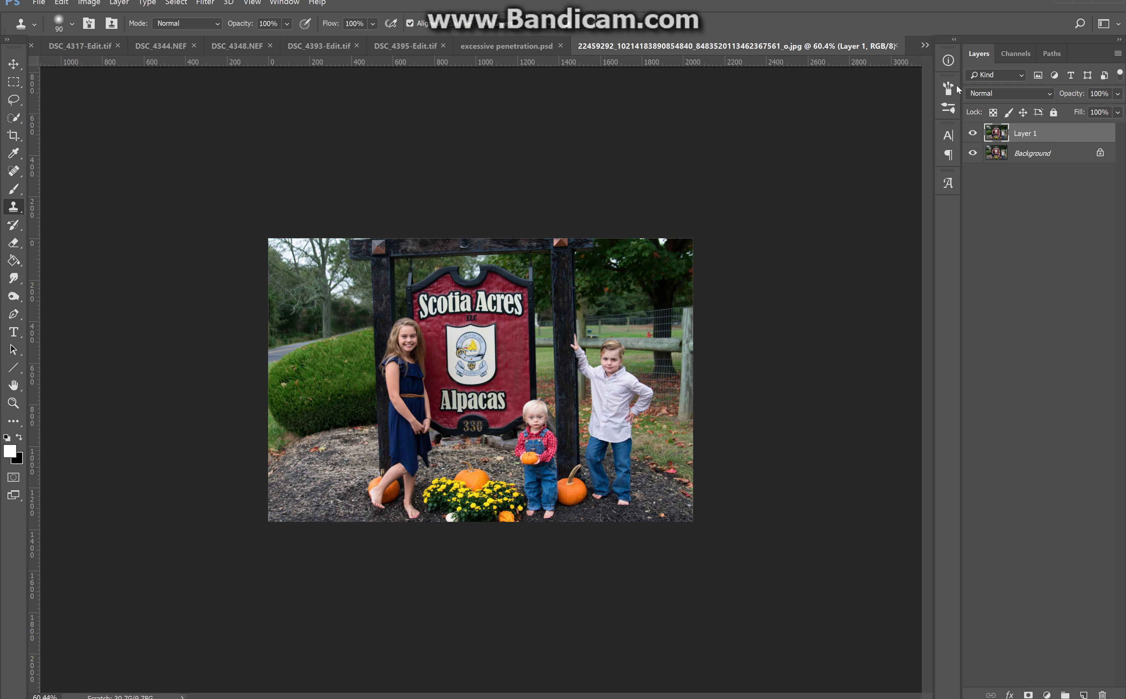